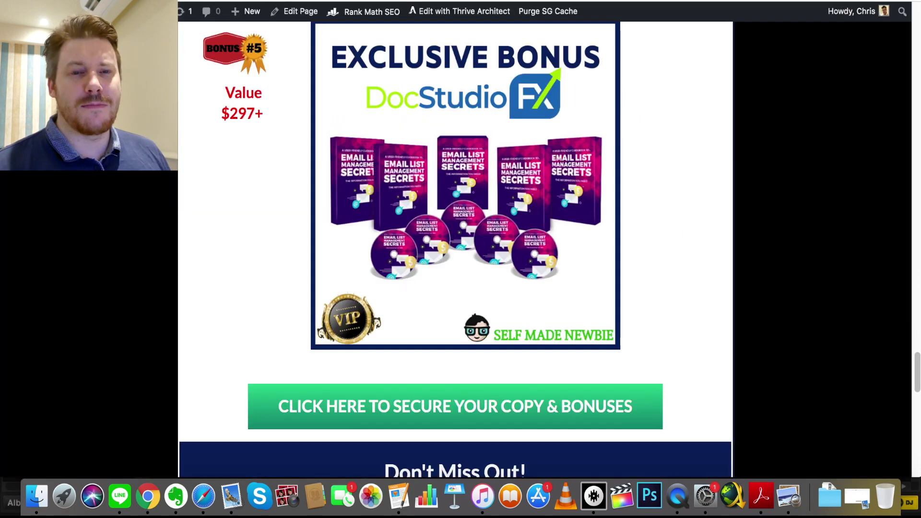
Scroll through the Bonus Instructions in the browser, then bring up the DocStudioFX dashboard
scroll(918, 345, "up", 10)
scroll(917, 341, "down", 10)
scroll(917, 389, "down", 10)
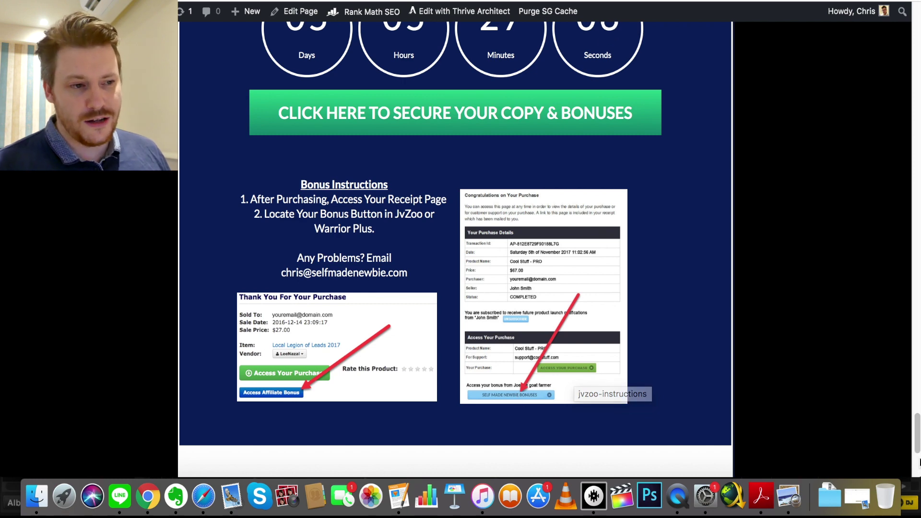
left_click_drag(916, 436, 917, 418)
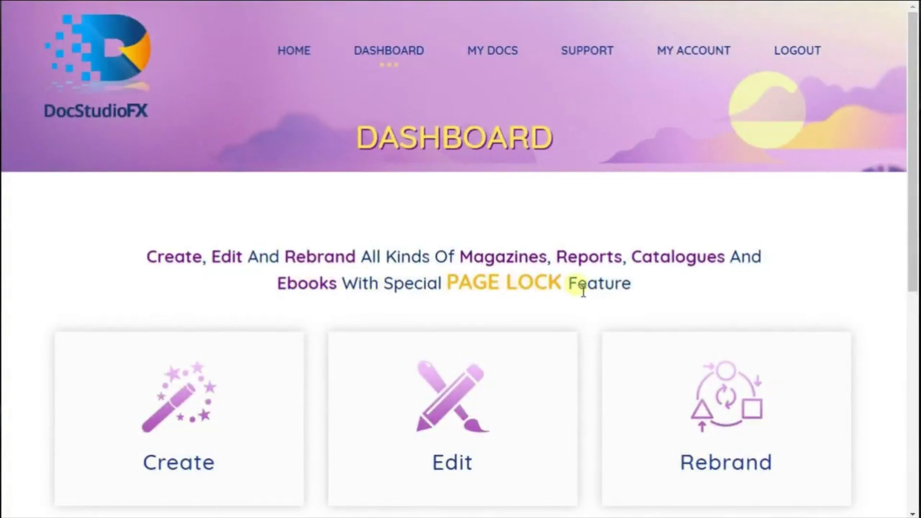
Start a Rebrand project with Ebook as the document type and proceed to the upload page
left_click_drag(911, 230, 910, 287)
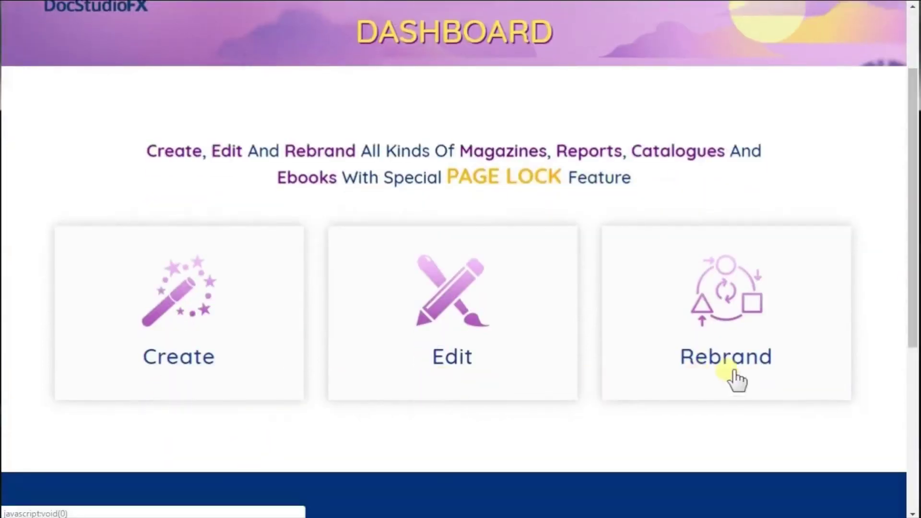
left_click(734, 376)
scroll(725, 287, "down", 8)
left_click(736, 163)
left_click(739, 106)
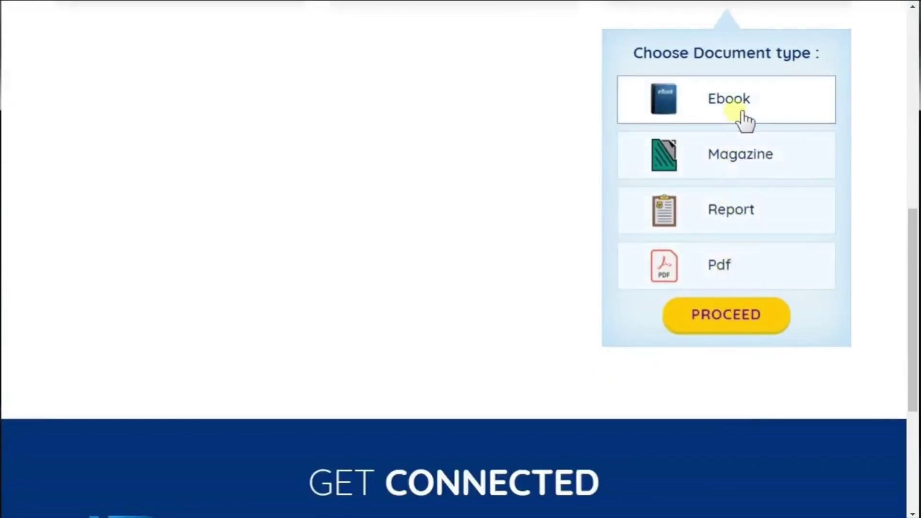
left_click(733, 317)
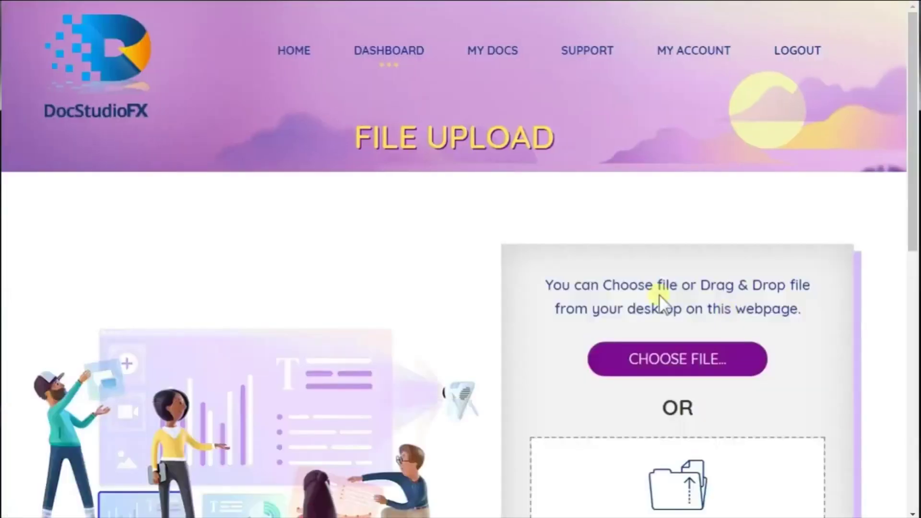
Upload the pdf995 PDF file from the Open dialog into the editor
left_click(646, 357)
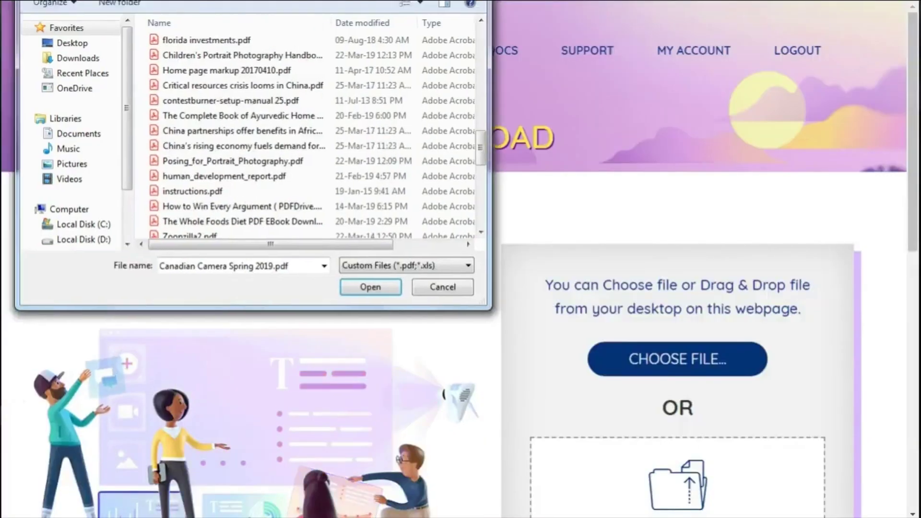
scroll(565, 312, "down", 6)
left_click_drag(542, 325, 619, 329)
double_click(477, 249)
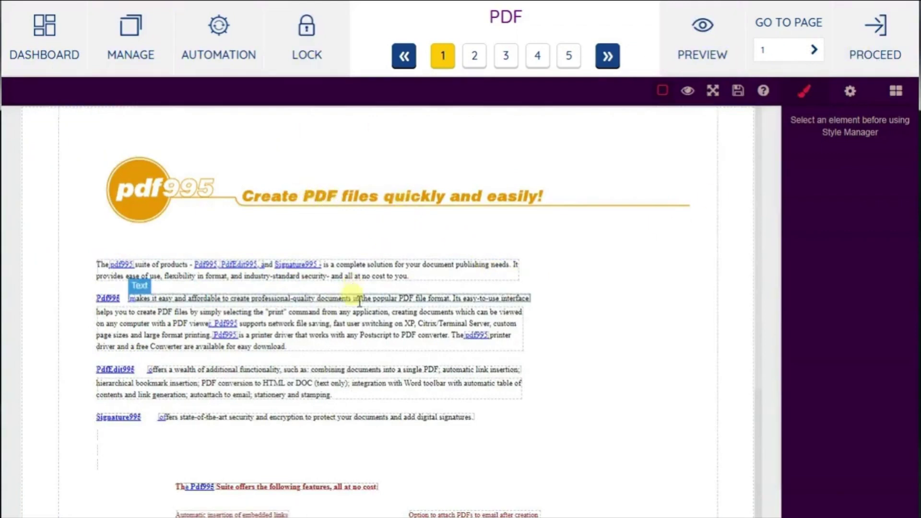
Insert the word 'Demo' before 'signatures' in the page 1 paragraph
scroll(386, 393, "down", 7)
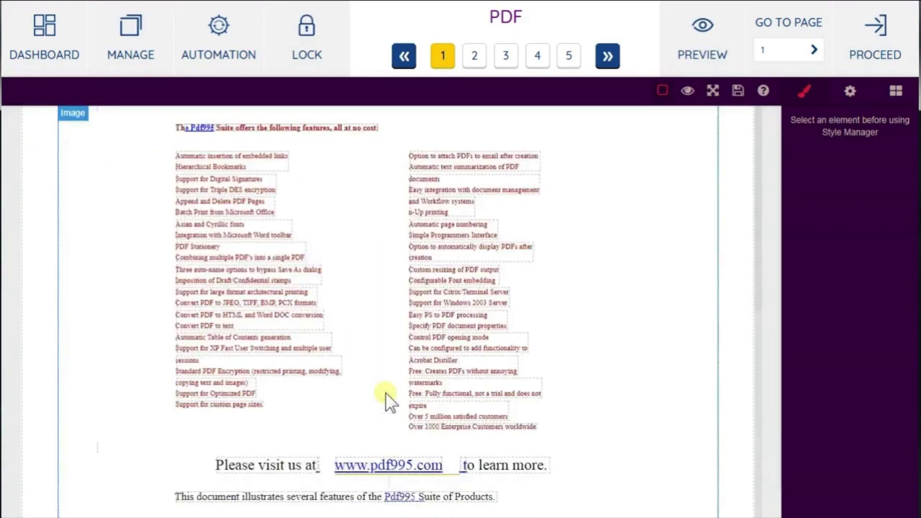
scroll(387, 396, "up", 7)
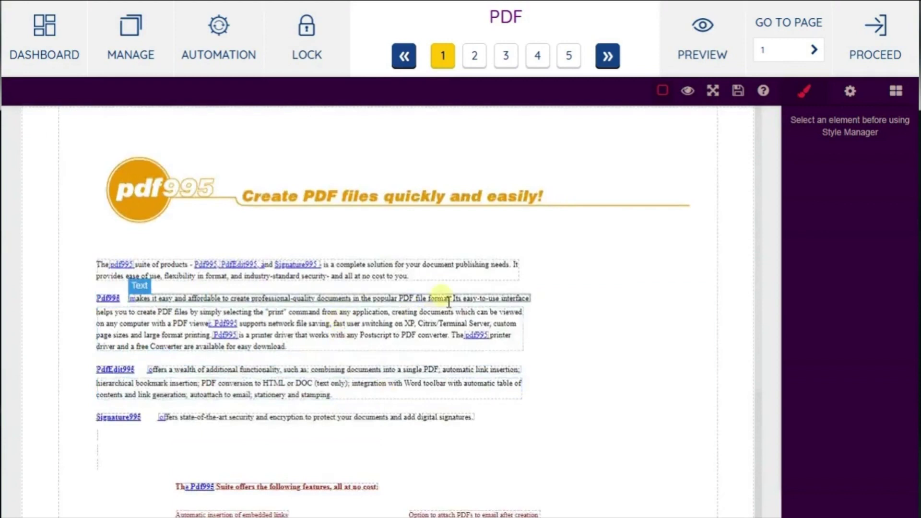
double_click(438, 421)
type("Demo")
left_click(539, 421)
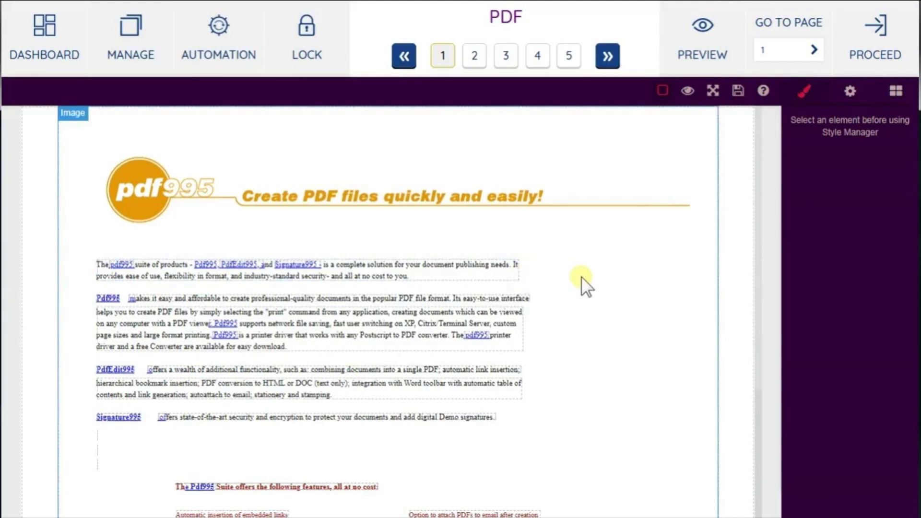
Go to the VRML Introduction page 2 and select the (VRML) text
scroll(583, 285, "down", 8)
scroll(582, 283, "up", 8)
left_click(475, 59)
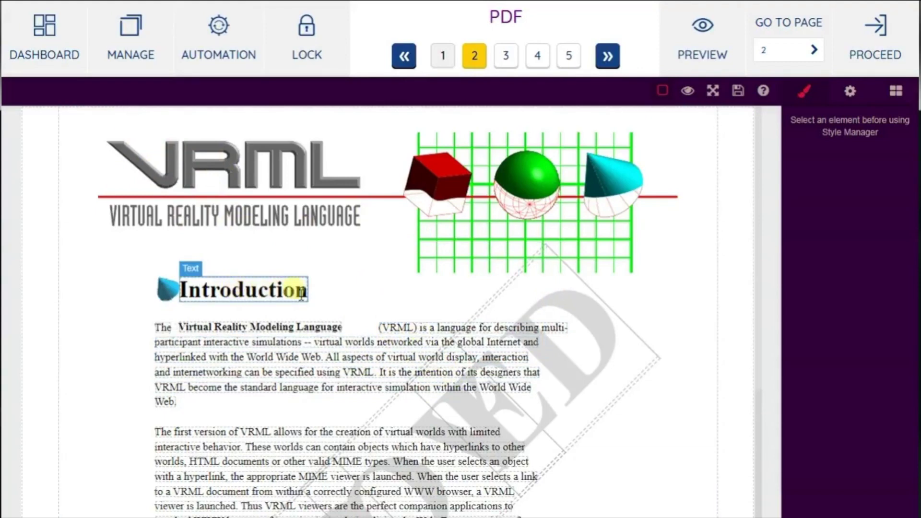
scroll(341, 395, "down", 7)
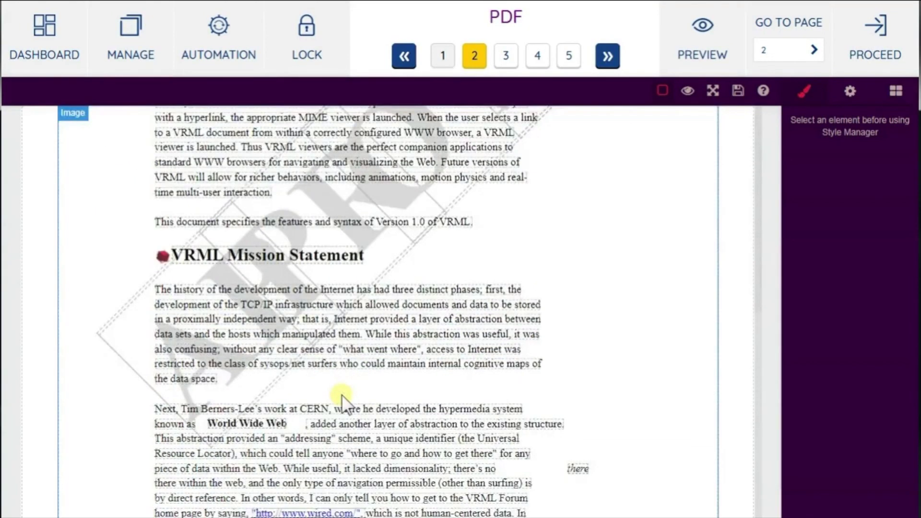
scroll(342, 397, "up", 7)
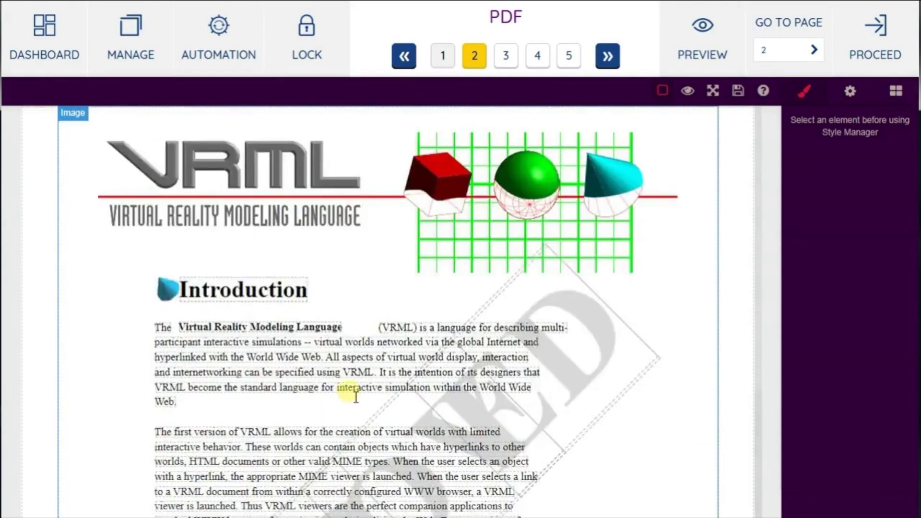
left_click(414, 331)
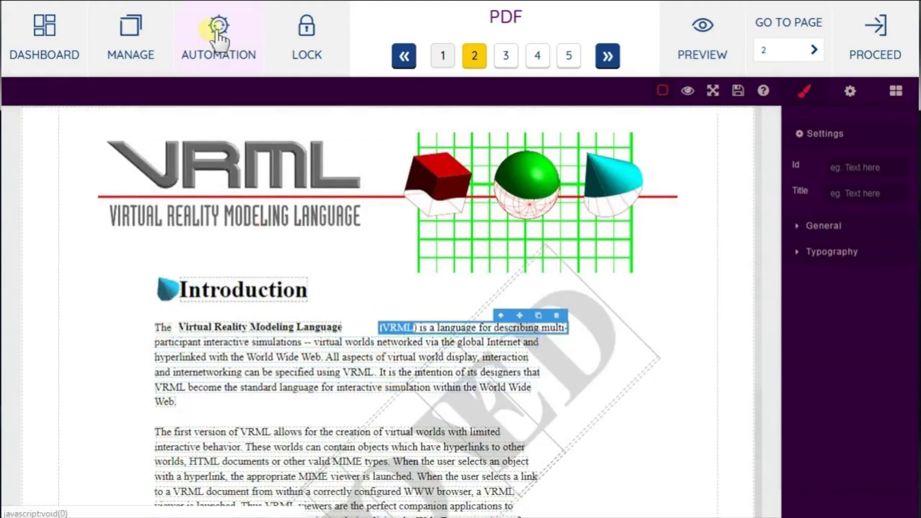
left_click(233, 29)
left_click(351, 109)
type("VRML")
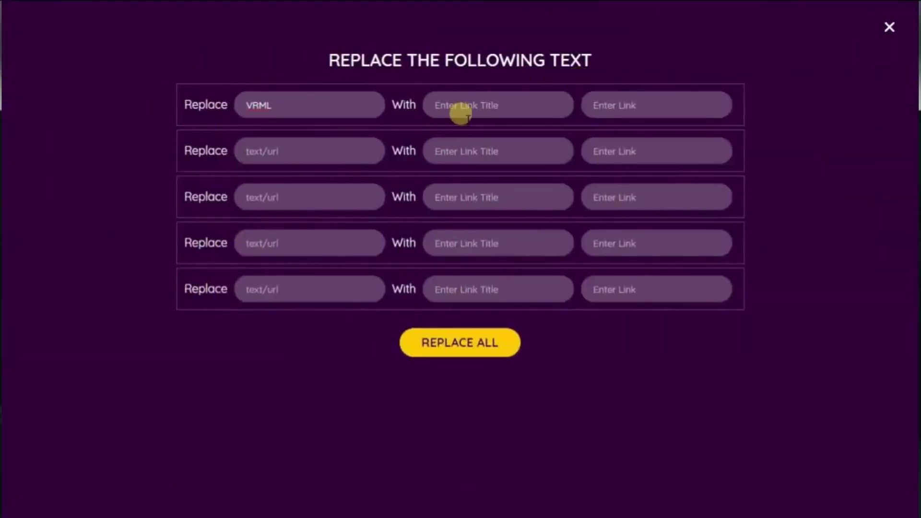
left_click(647, 106)
type("https://www.google.com/")
left_click(469, 349)
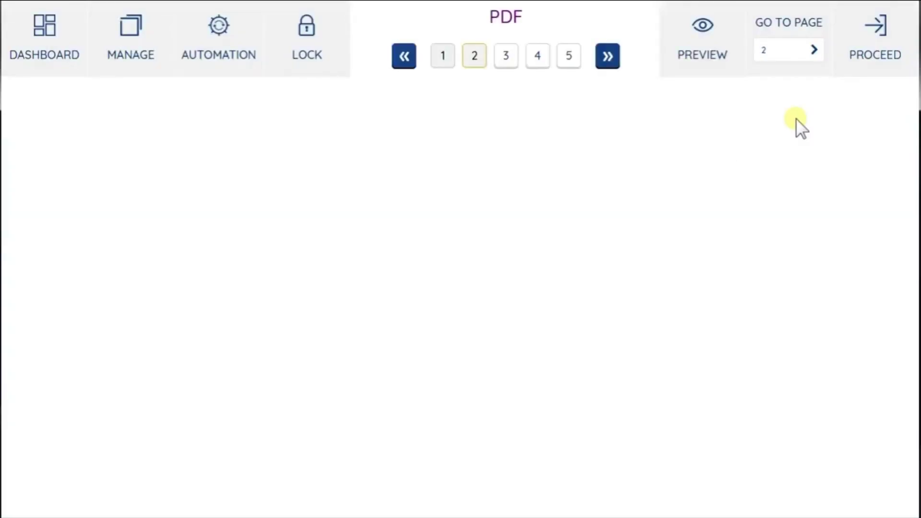
scroll(399, 329, "down", 6)
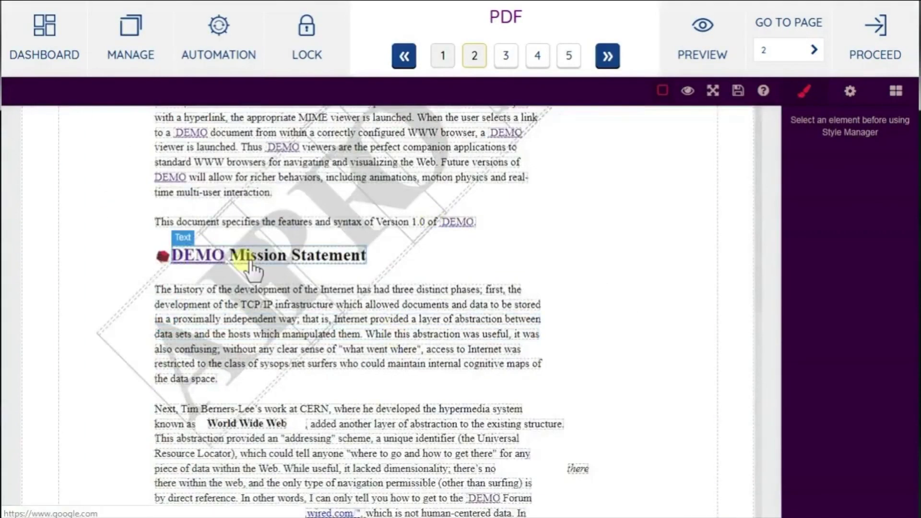
scroll(405, 417, "up", 6)
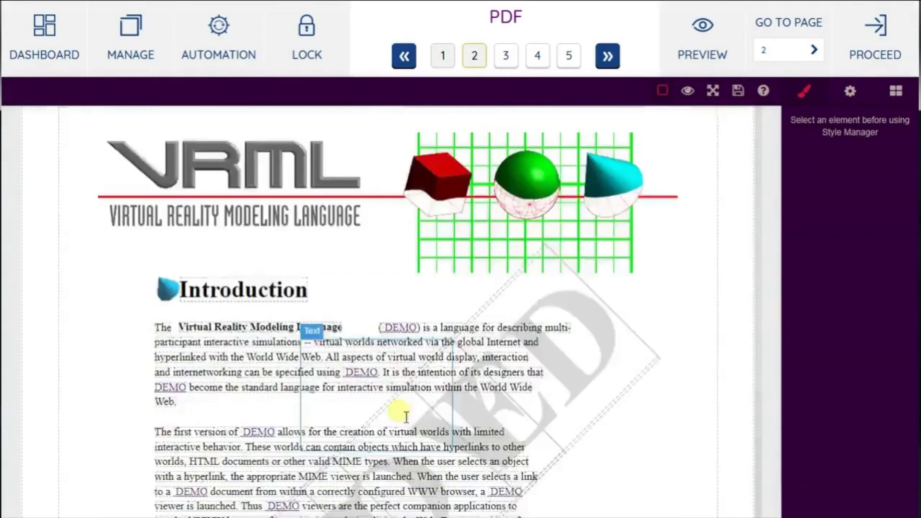
Save the design and review it in the preview before closing it
left_click(737, 91)
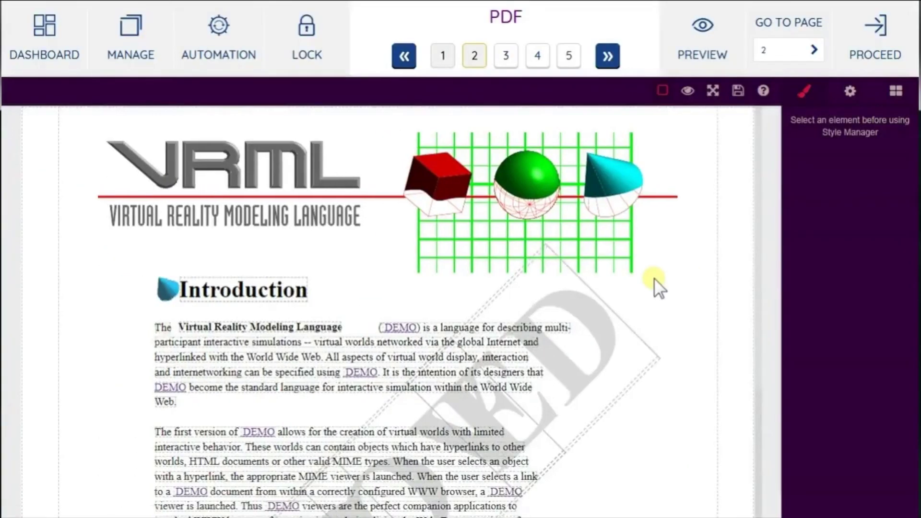
left_click(701, 47)
scroll(565, 247, "down", 5)
scroll(565, 248, "up", 5)
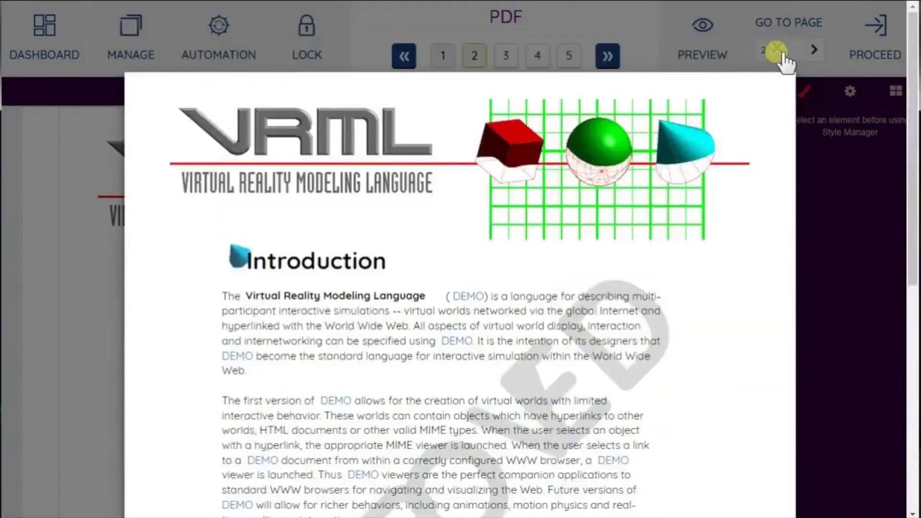
left_click(777, 48)
Name the project 'PDF DEMO' and confirm to create it in My Documents
left_click(878, 43)
left_click(357, 262)
type("df demo")
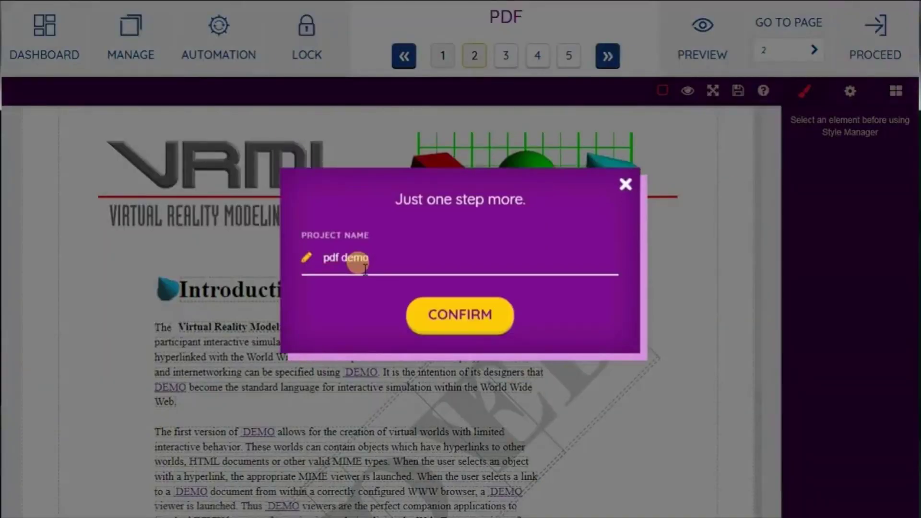
left_click(477, 317)
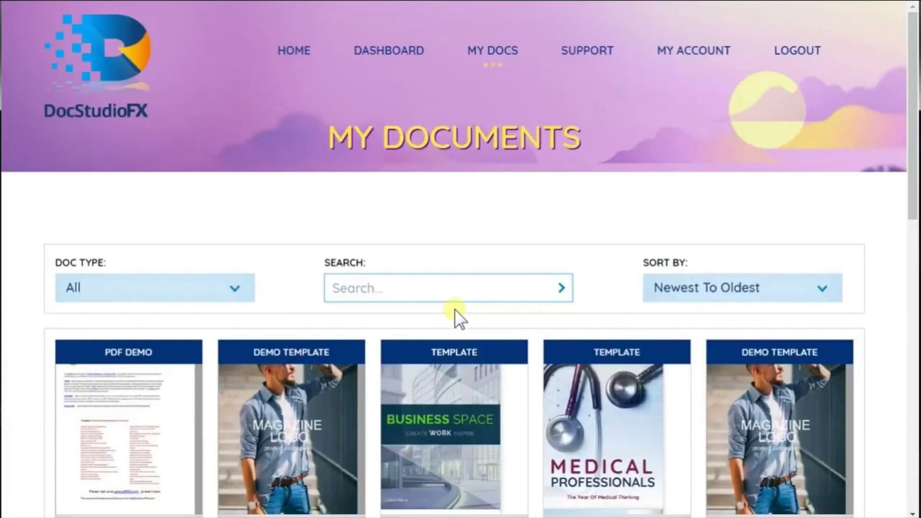
In the Food Queen lock settings, fill the campaign title and description from saved entries
scroll(912, 163, "down", 2)
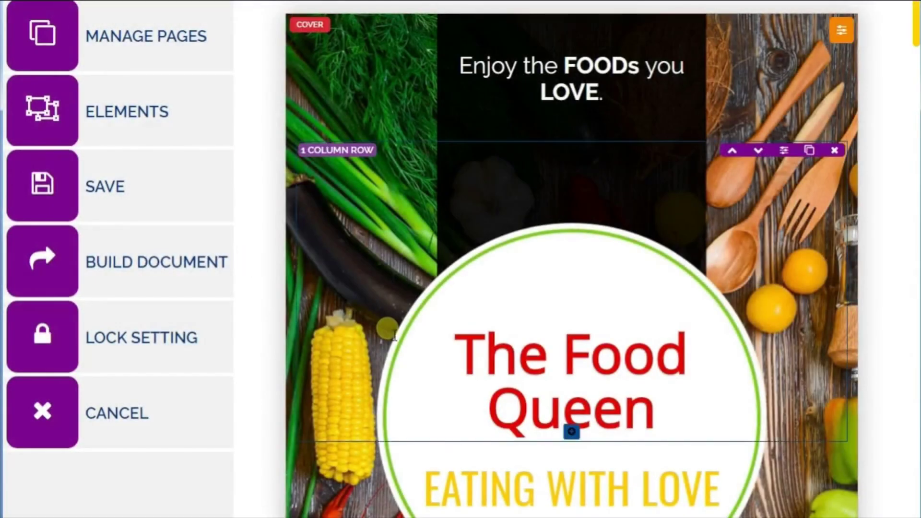
scroll(379, 343, "down", 8)
scroll(379, 343, "down", 12)
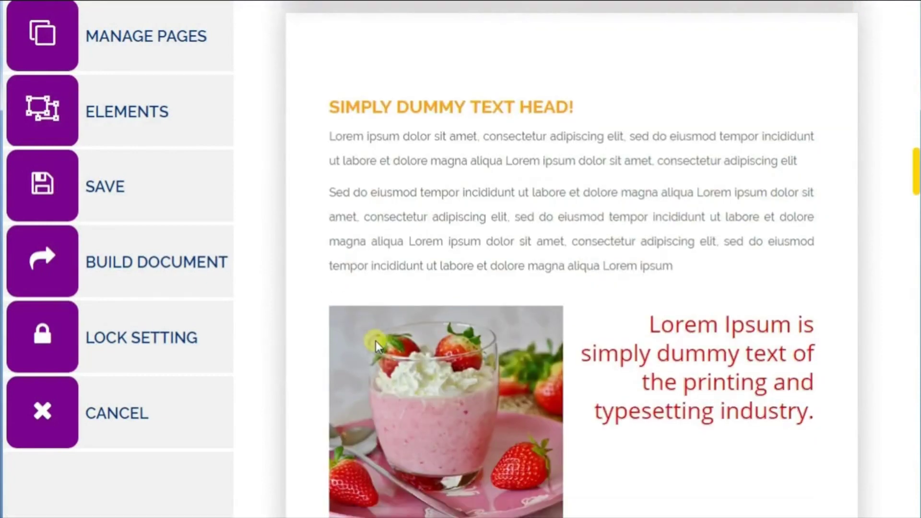
scroll(379, 345, "up", 6)
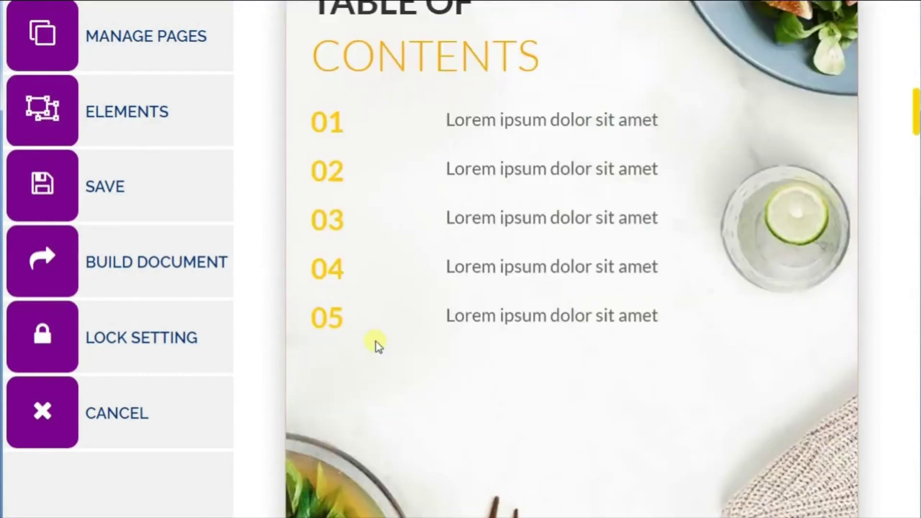
scroll(379, 345, "up", 14)
left_click(150, 341)
left_click(72, 103)
left_click(77, 136)
left_click(124, 151)
left_click(91, 187)
Set the popup font to Lato with the red-and-green popup theme
scroll(218, 271, "down", 2)
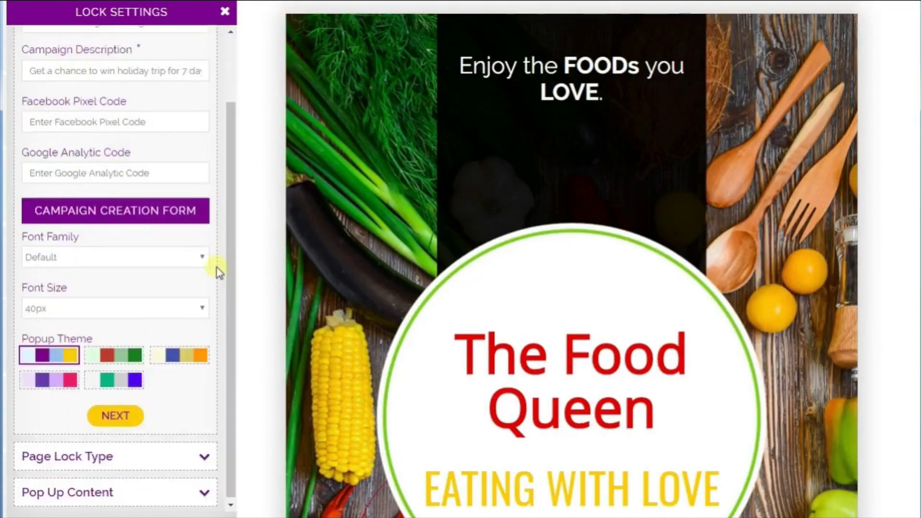
left_click(92, 257)
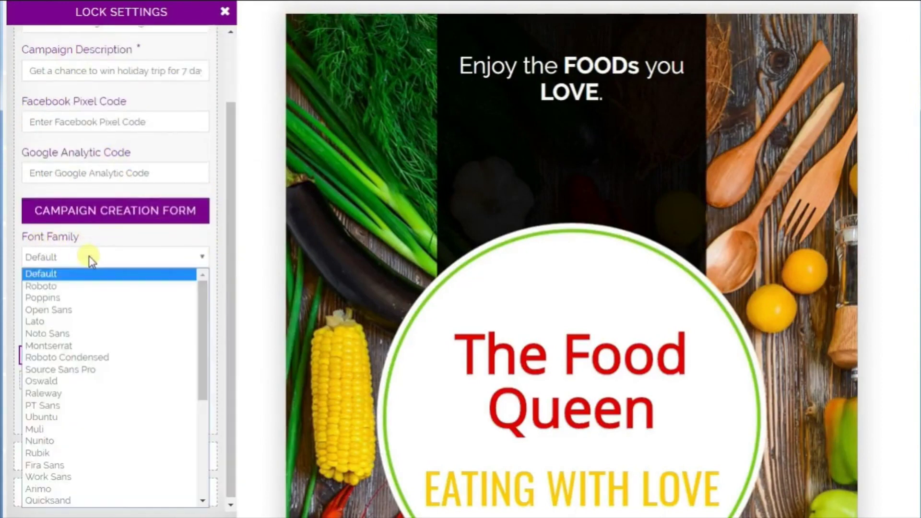
left_click(56, 318)
left_click(96, 359)
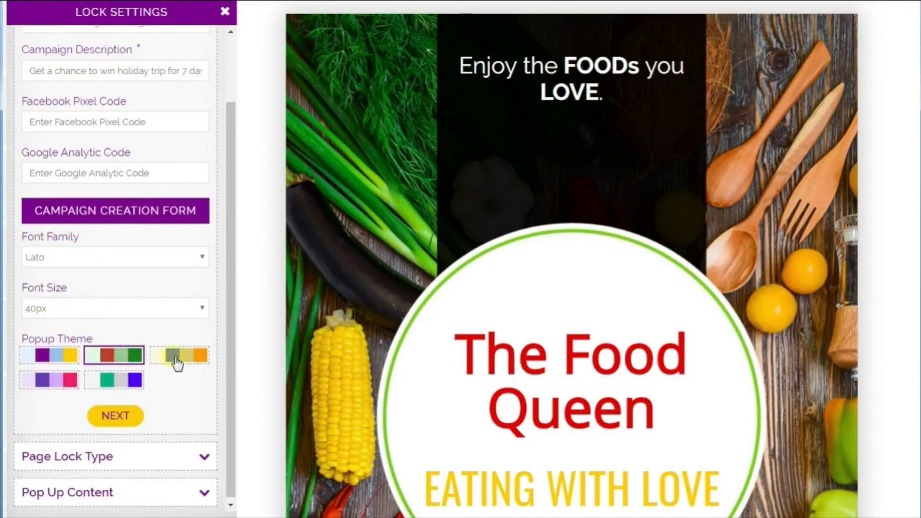
left_click(117, 419)
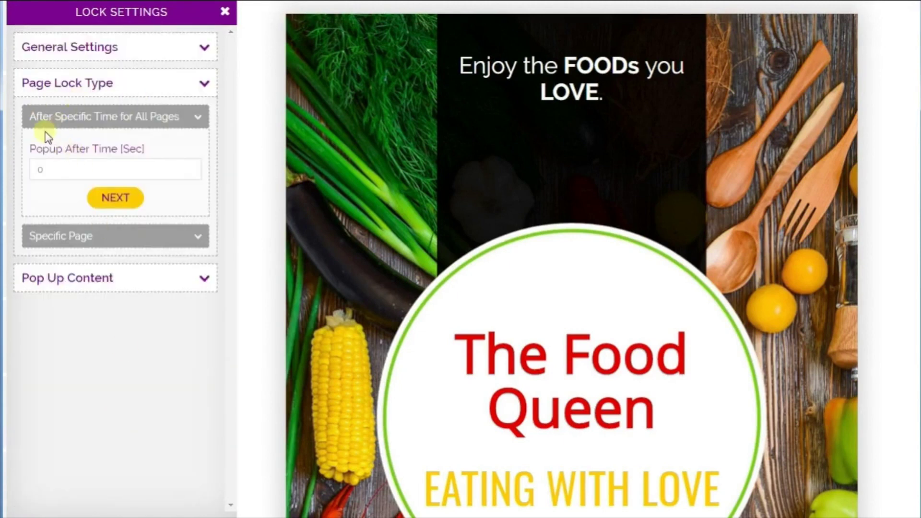
Lock page 4 with an Aweber optin using the suggested list ID, and submit
left_click(107, 237)
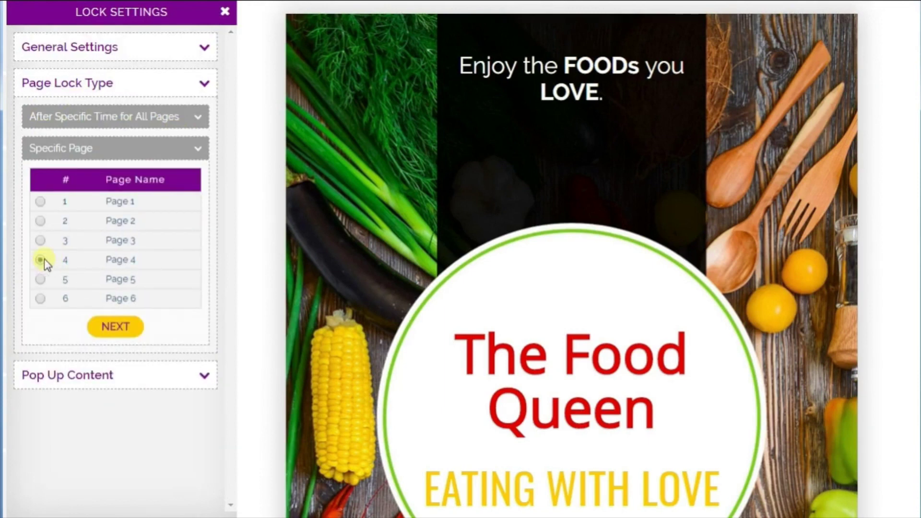
left_click(115, 327)
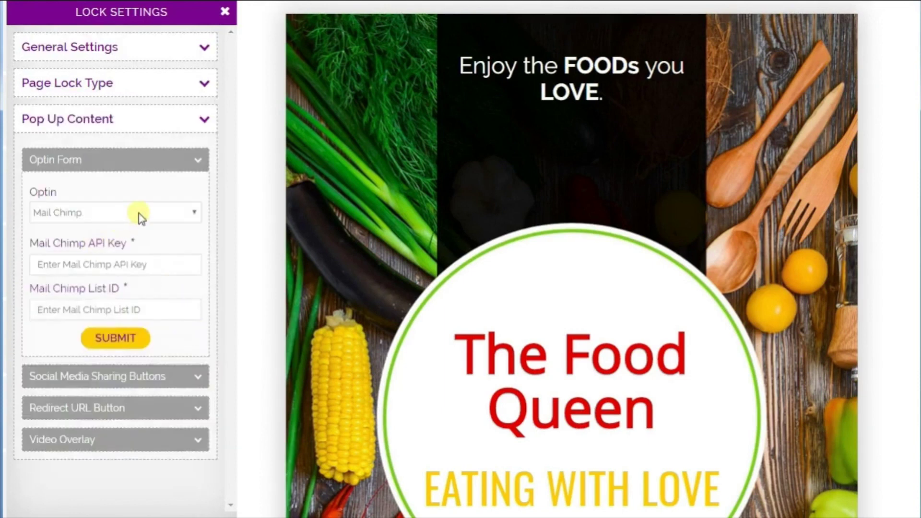
left_click(141, 215)
left_click(102, 241)
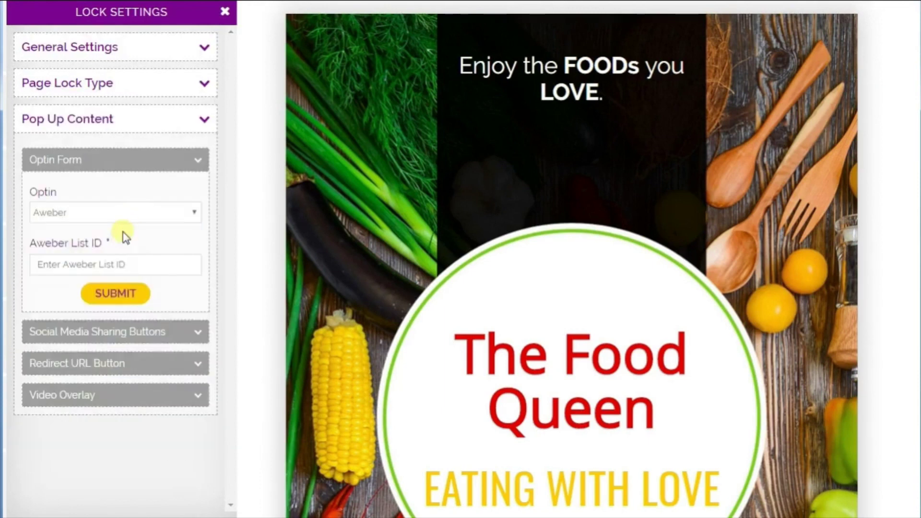
left_click(120, 272)
left_click(59, 295)
left_click(122, 304)
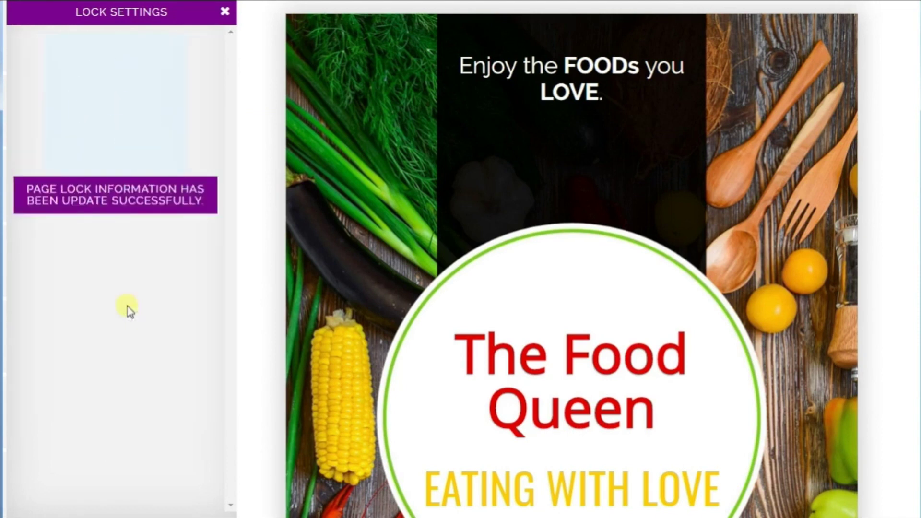
left_click(225, 13)
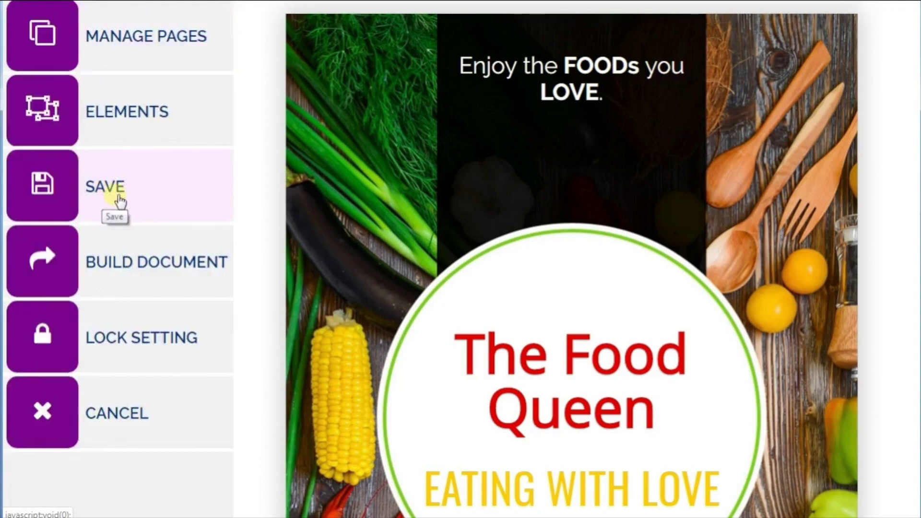
Save the Food Queen document, acknowledge the Success message, and build it
left_click(115, 194)
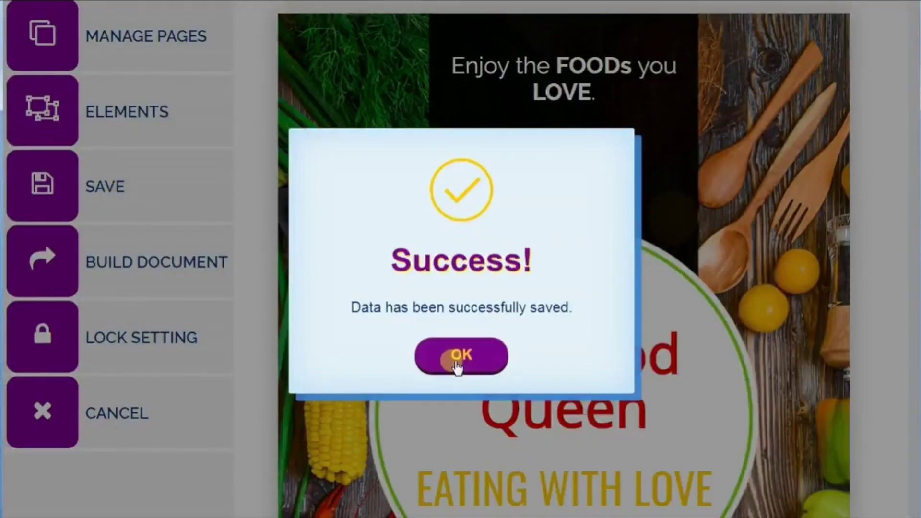
left_click(460, 358)
scroll(259, 345, "down", 2)
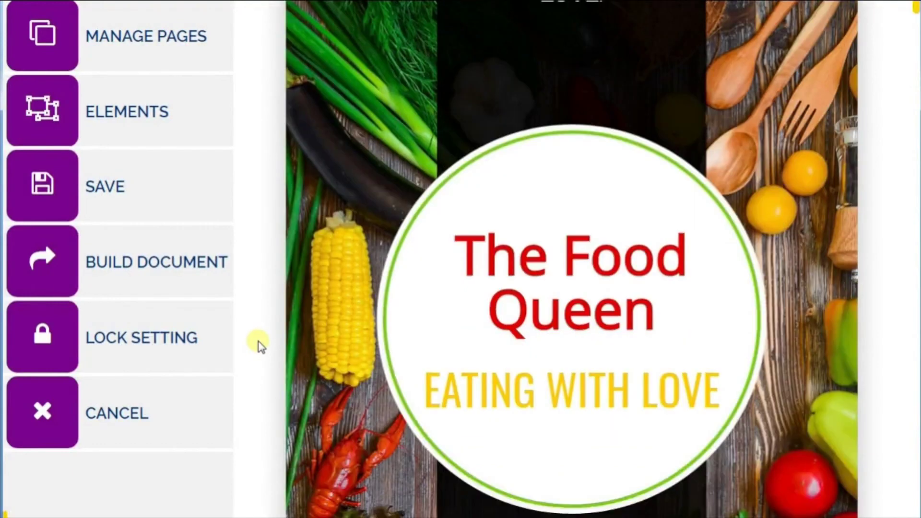
scroll(262, 327, "down", 2)
left_click(126, 267)
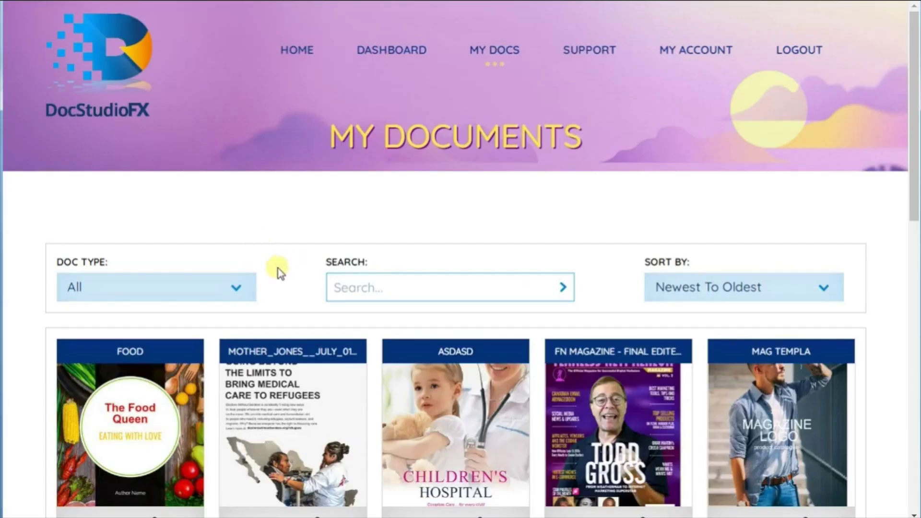
scroll(278, 267, "down", 3)
Open the built FOOD document as a PDF and scroll through its pages
left_click(78, 382)
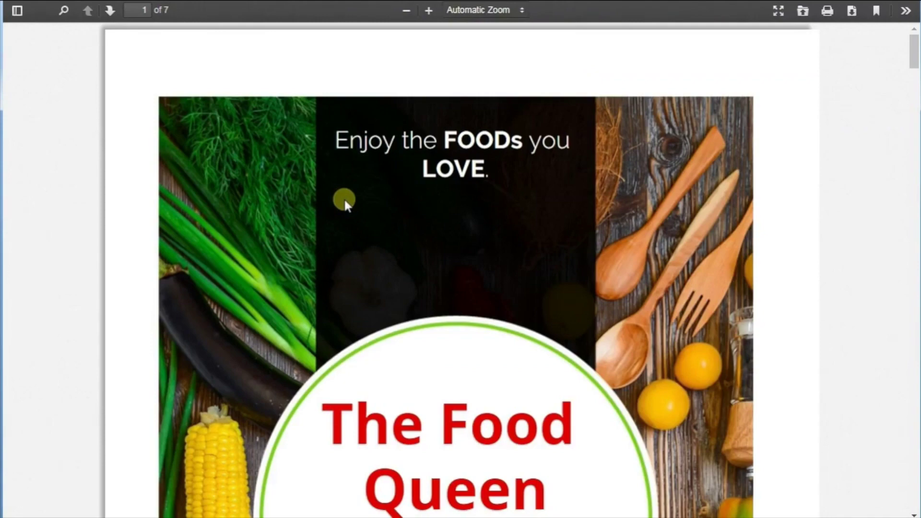
scroll(344, 197, "down", 20)
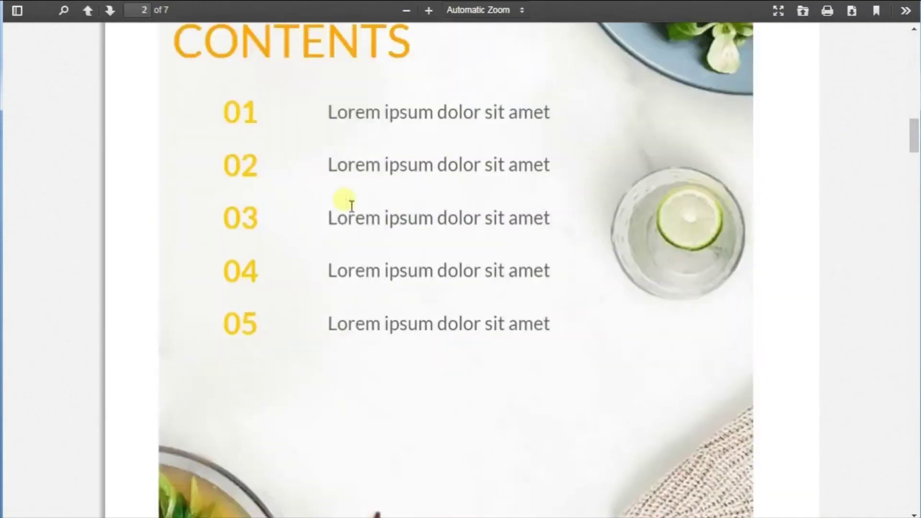
scroll(352, 205, "down", 15)
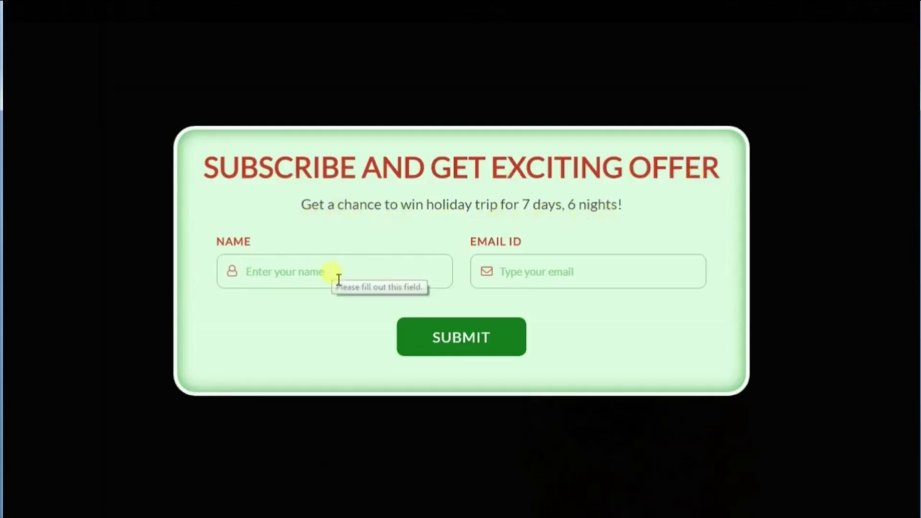
Subscribe through the popup with a name to unlock page 4, then close the confirmation
type("Jimm")
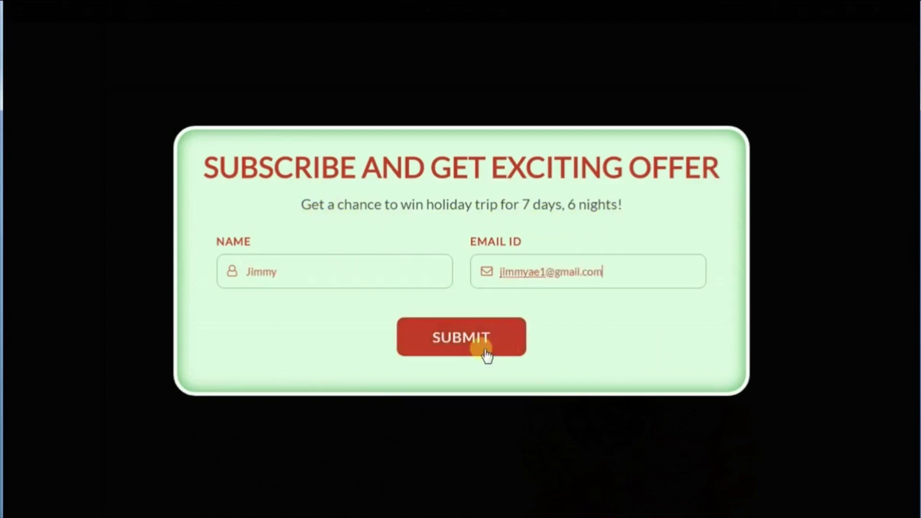
left_click(468, 353)
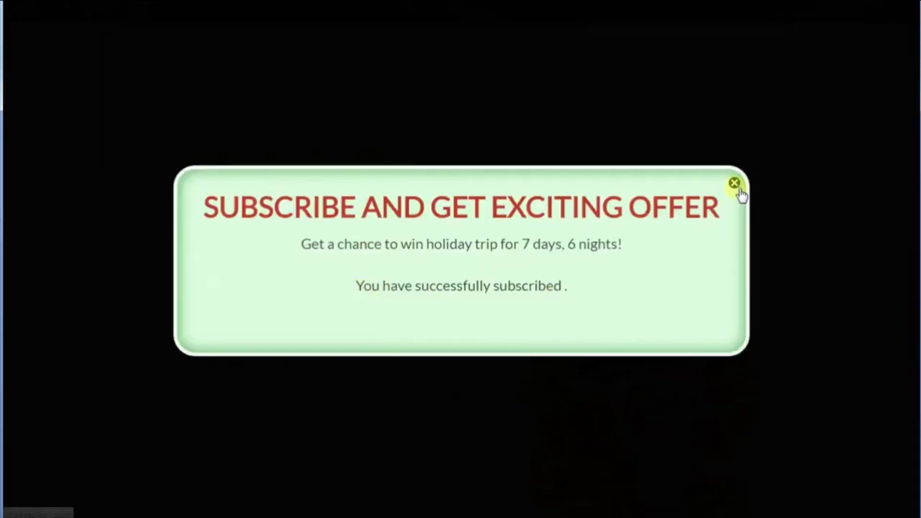
left_click(734, 183)
scroll(425, 322, "down", 8)
scroll(427, 323, "down", 20)
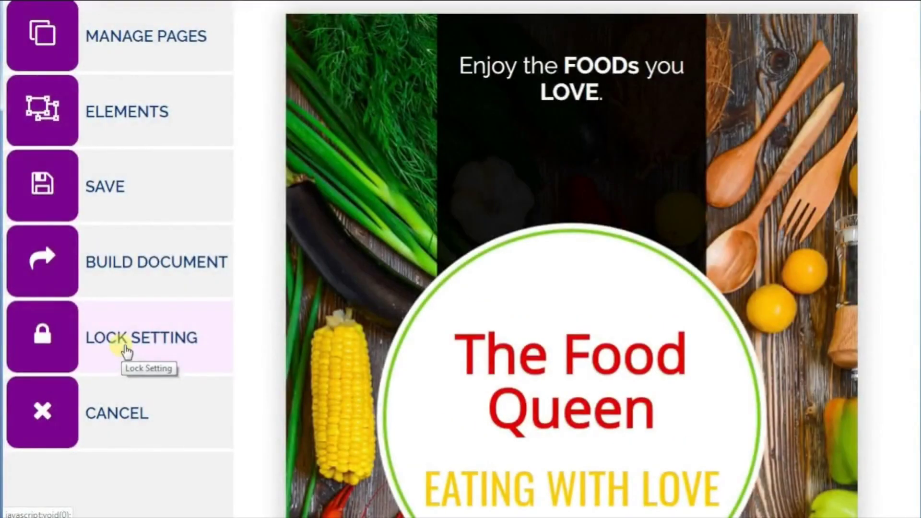
Retitle the campaign 'Share and get exciting offer', replace its description, and choose the purple-pink theme
left_click(127, 353)
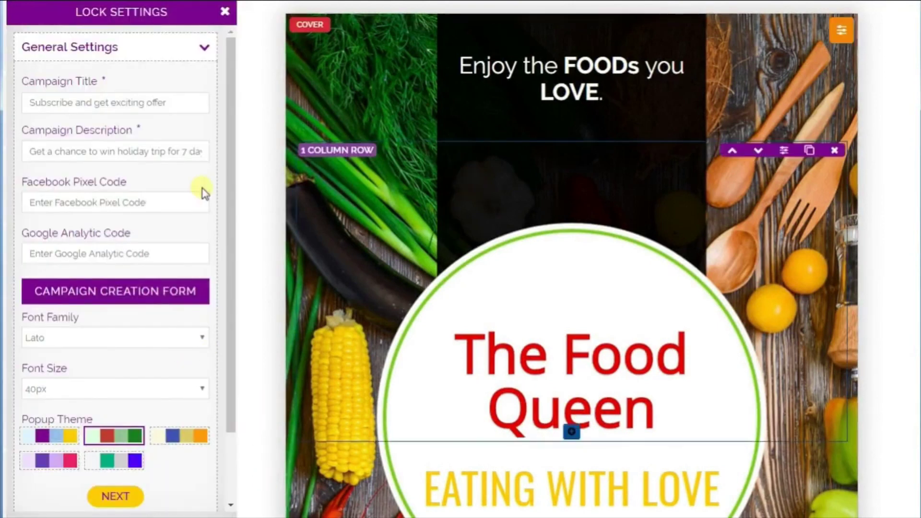
left_click(74, 105)
key("End")
key("shift+Home")
type("Share and get exciting offer")
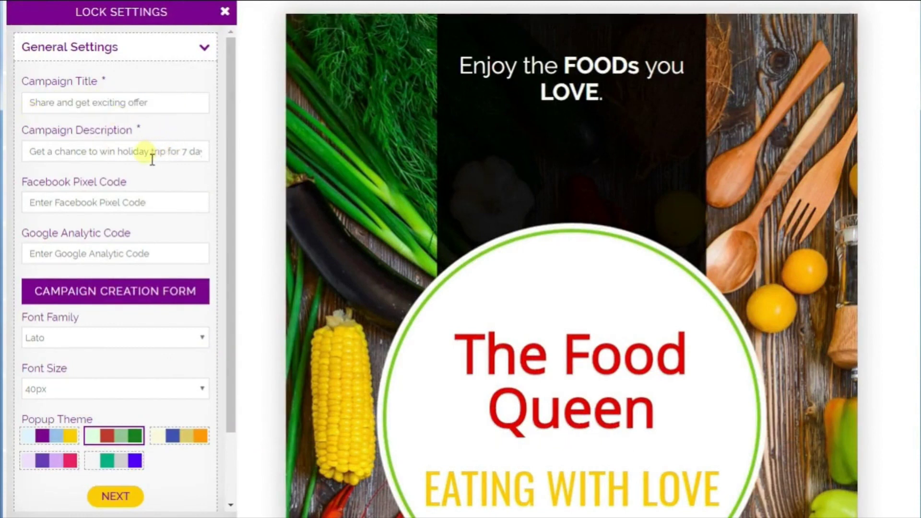
triple_click(152, 160)
type("Get a chance to win holiday trip for 7 days, 6 nights")
scroll(224, 216, "down", 2)
left_click(60, 381)
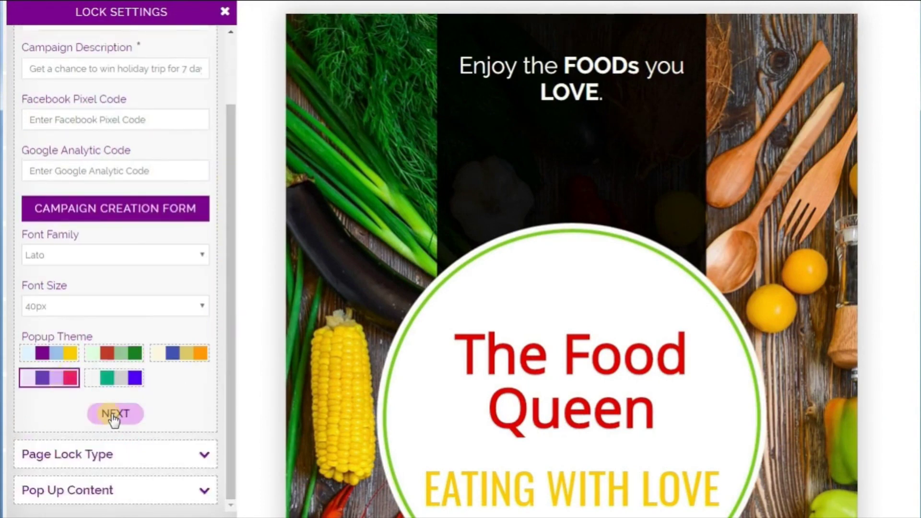
left_click(113, 413)
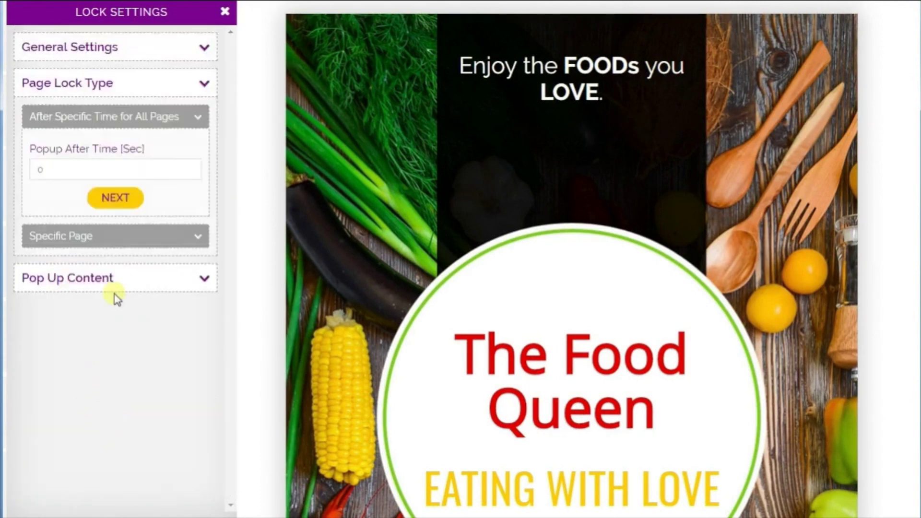
Set the popup to appear after 10 seconds
left_click(65, 171)
type("10")
left_click(119, 210)
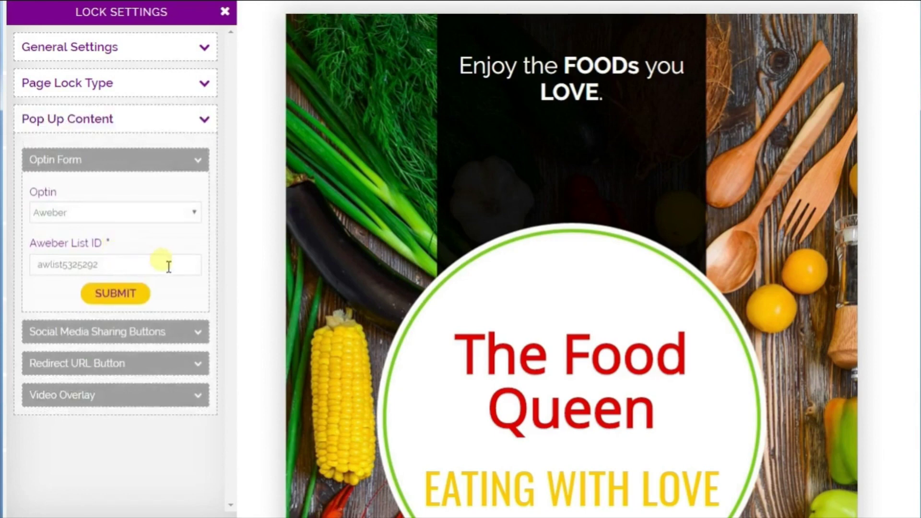
Make Facebook and Twitter sharing of the existing PDF the popup content, then save the document
left_click(144, 329)
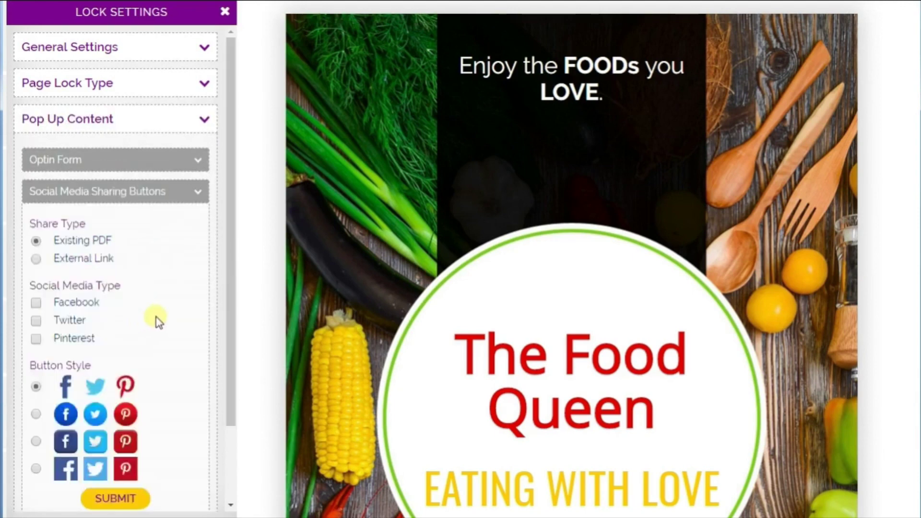
scroll(120, 268, "down", 3)
left_click(35, 187)
left_click(35, 169)
left_click(35, 250)
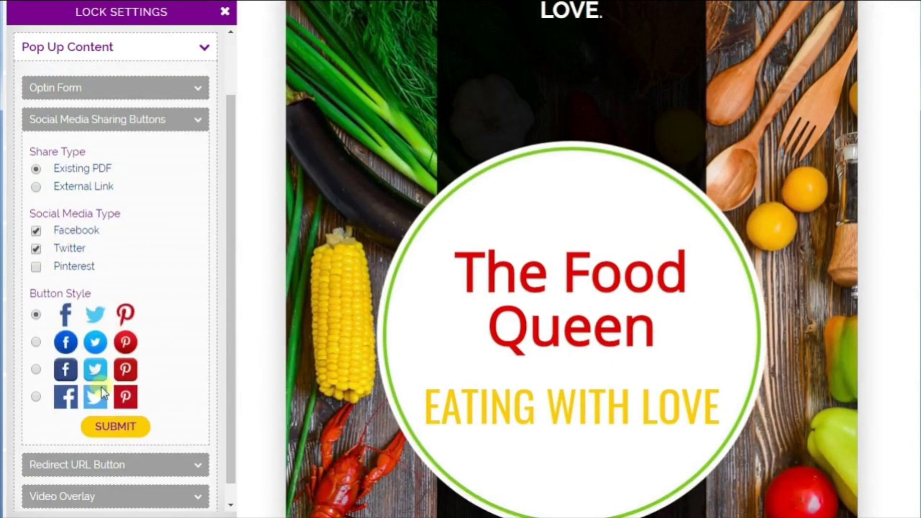
left_click(115, 429)
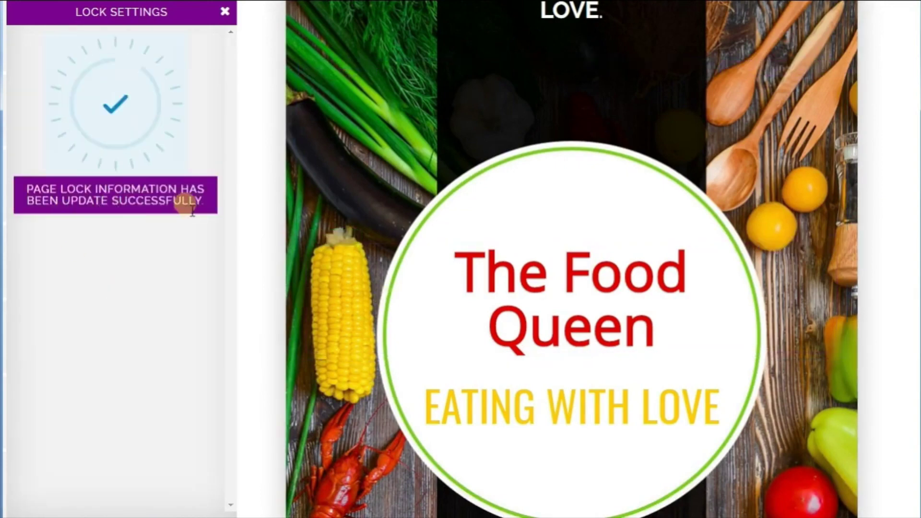
left_click(225, 12)
left_click(113, 201)
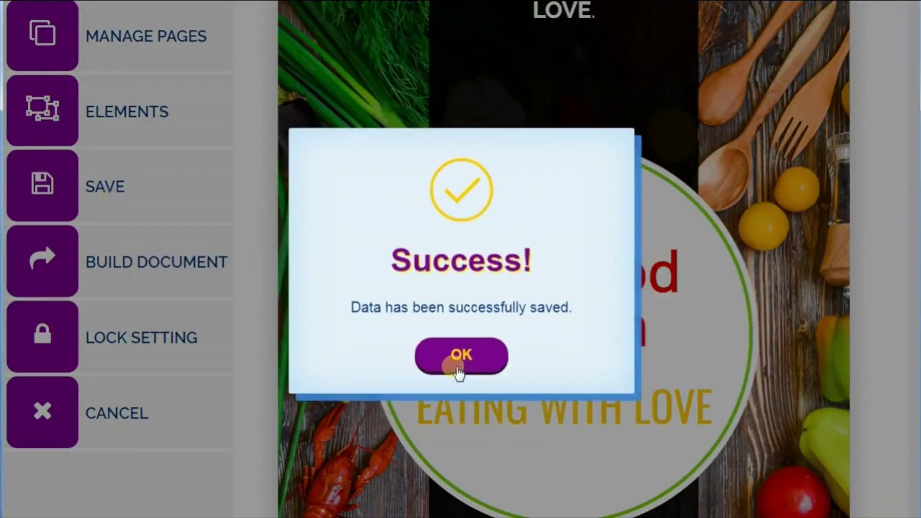
Dismiss the save confirmation and build the Food Queen document into a PDF
left_click(458, 372)
scroll(130, 280, "up", 2)
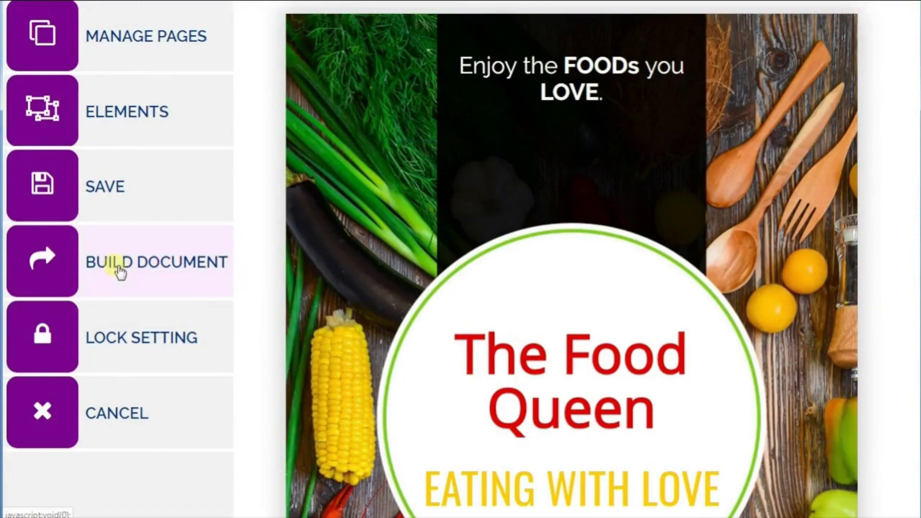
left_click(117, 268)
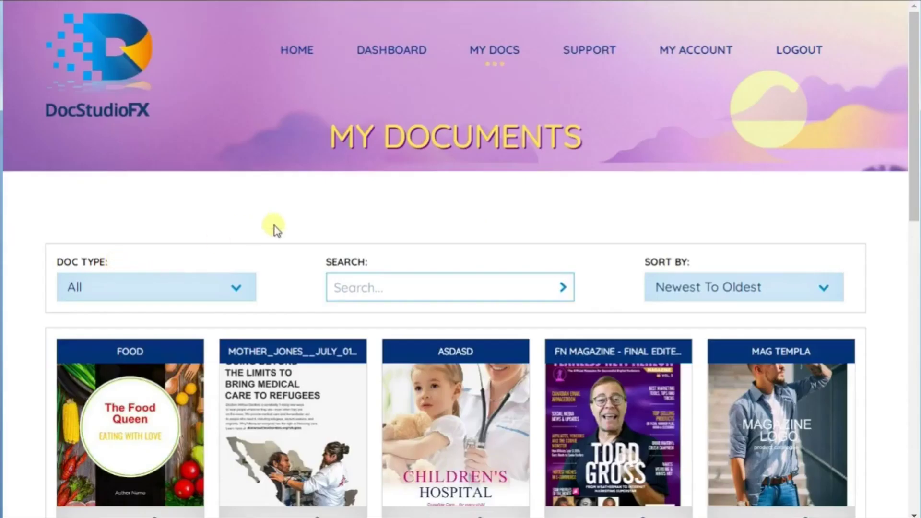
Open the built FOOD document's PDF and scroll it to the cover
scroll(273, 226, "down", 3)
left_click(80, 381)
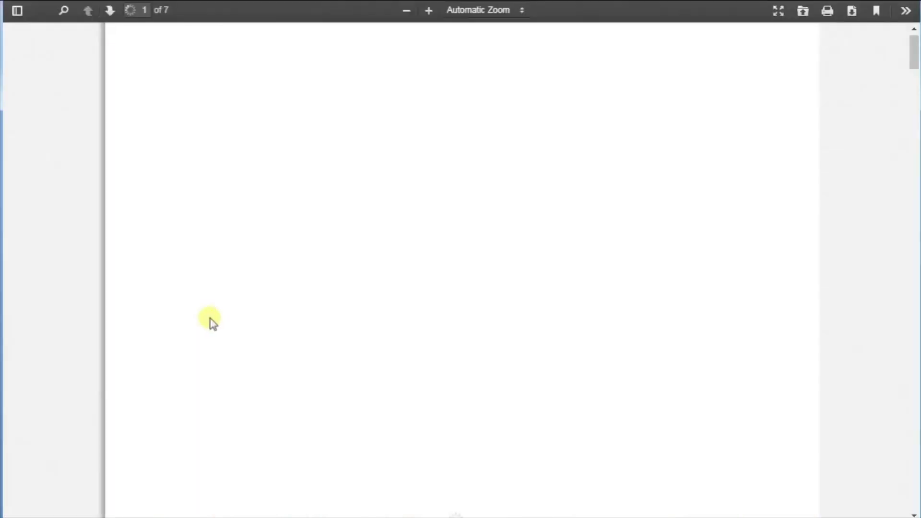
scroll(420, 316, "down", 15)
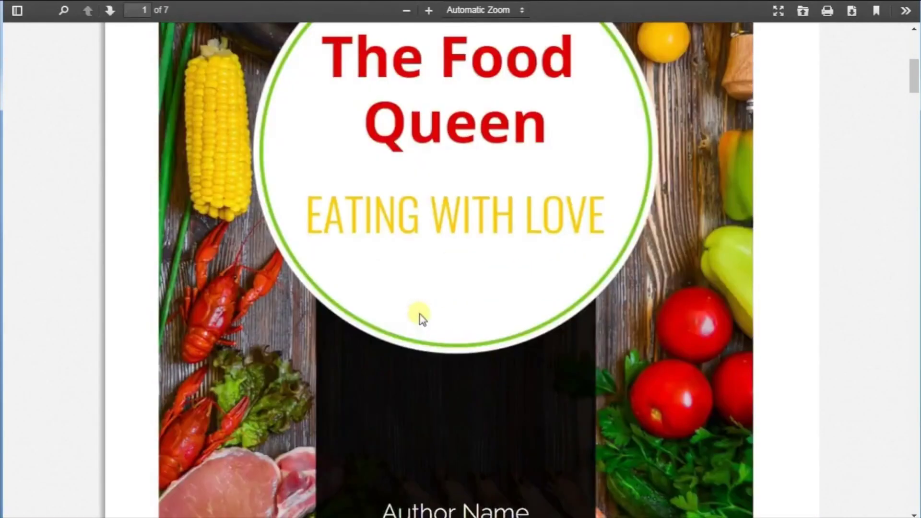